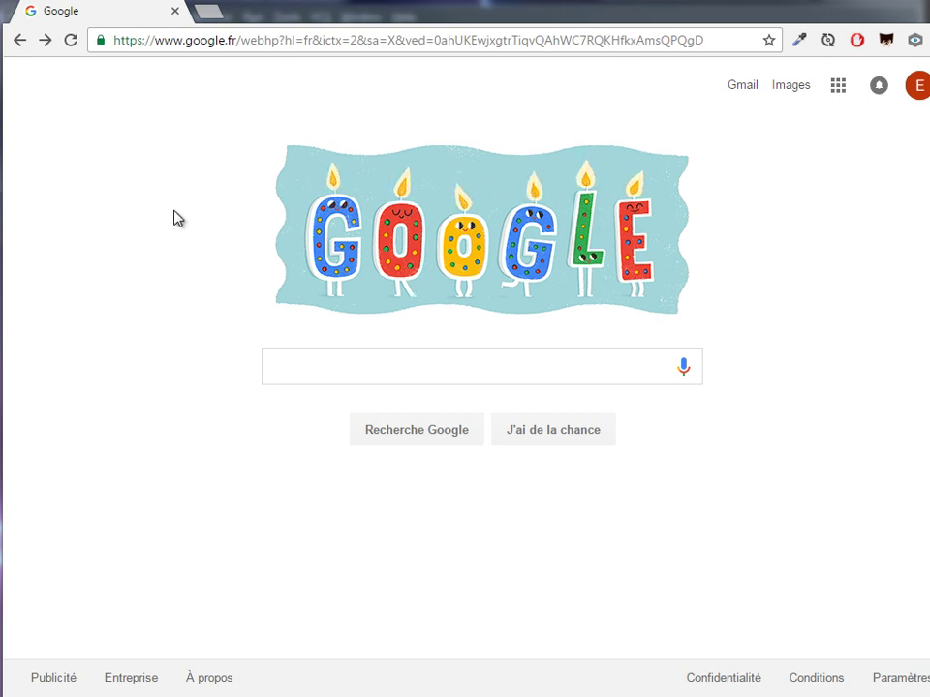
- Load the WampServer home page at localhost
{"action": "left_click", "coordinate": [247, 41]}
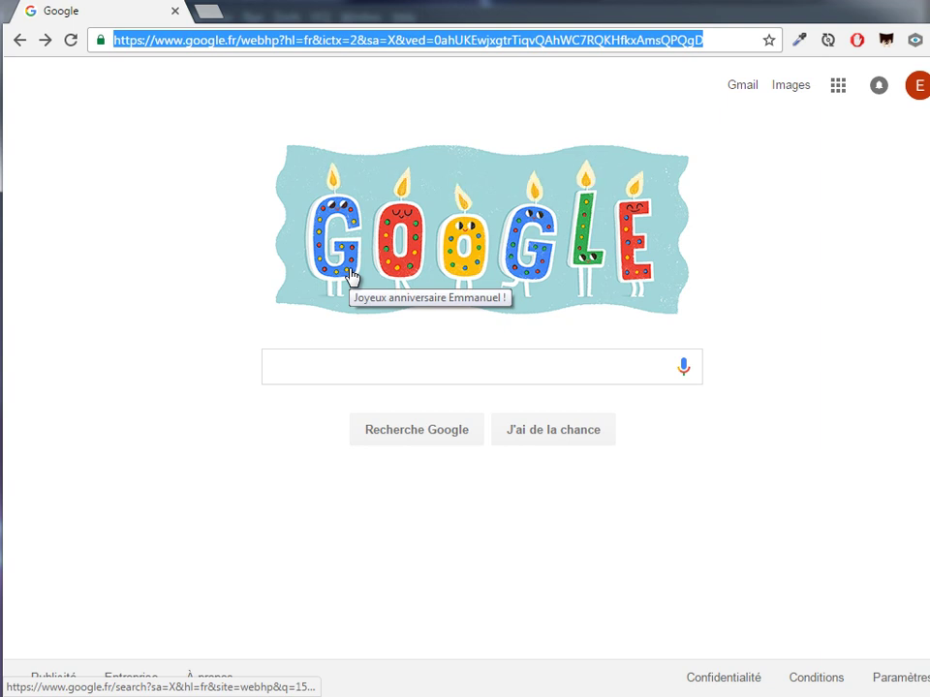
{"action": "type", "text": "mp"}
{"action": "key", "text": "BackSpace"}
{"action": "key", "text": "BackSpace"}
{"action": "type", "text": "localhost"}
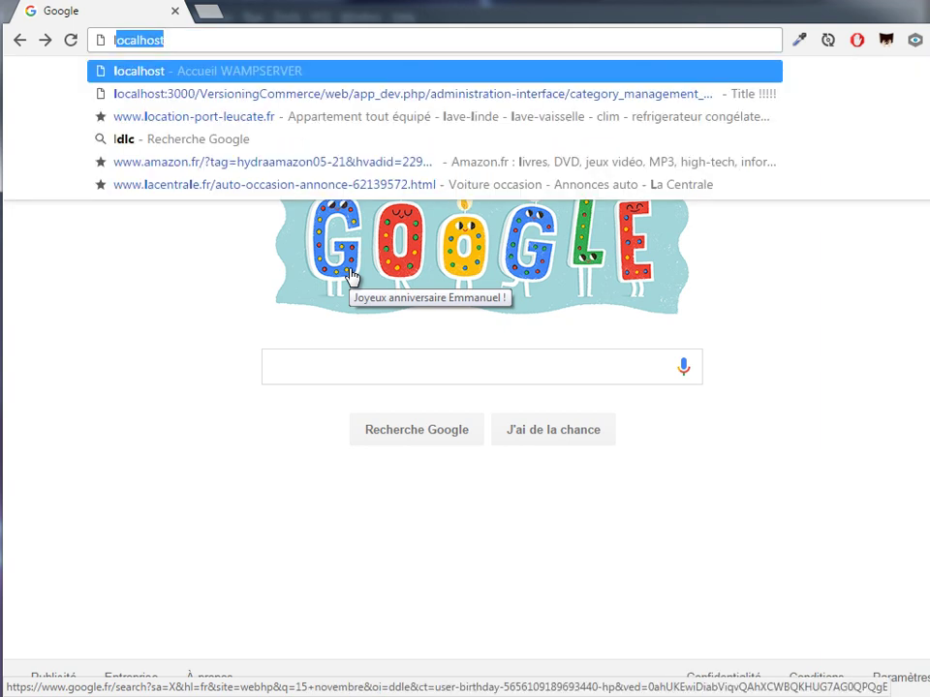
{"action": "key", "text": "Return"}
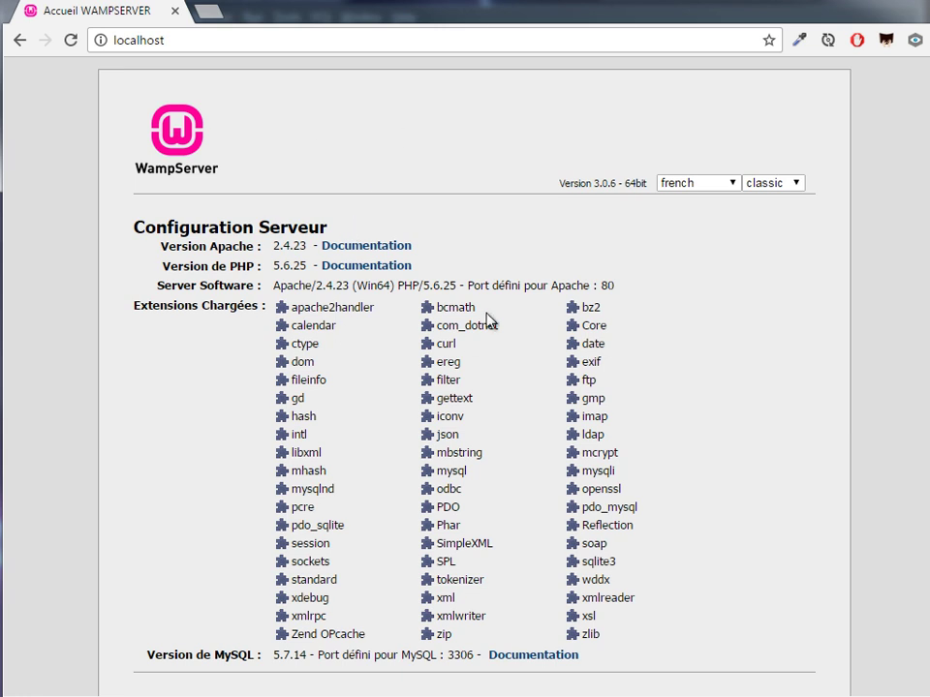
- Open the phpMyAdmin login page at localhost/phpmyadmin/
{"action": "scroll", "coordinate": [325, 301], "scroll_direction": "down", "scroll_amount": 1}
{"action": "scroll", "coordinate": [322, 294], "scroll_direction": "up", "scroll_amount": 1}
{"action": "left_click", "coordinate": [225, 44]}
{"action": "left_click", "coordinate": [225, 44]}
{"action": "type", "text": "/"}
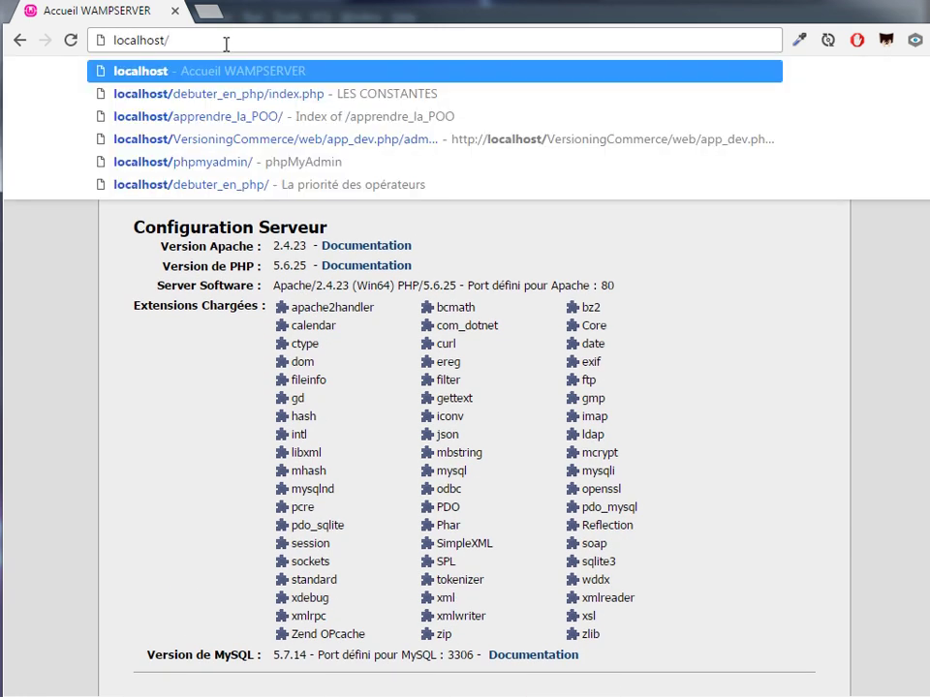
{"action": "type", "text": "phpmyzfm"}
{"action": "key", "text": "BackSpace"}
{"action": "key", "text": "BackSpace"}
{"action": "key", "text": "BackSpace"}
{"action": "key", "text": "Return"}
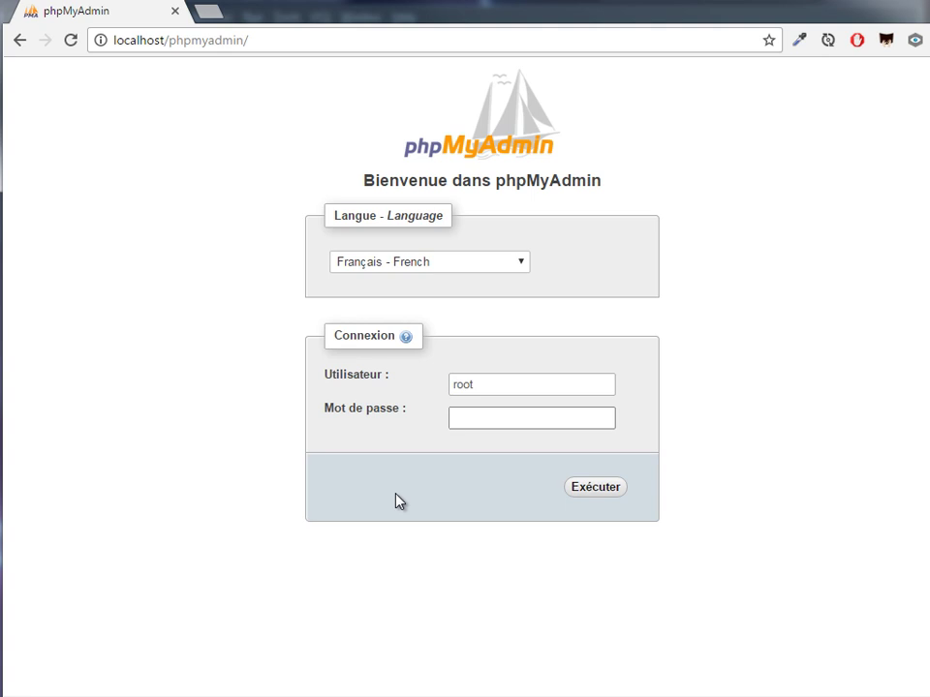
- Log in to phpMyAdmin as root, leaving the password blank
{"action": "left_click", "coordinate": [474, 385]}
{"action": "double_click", "coordinate": [475, 386]}
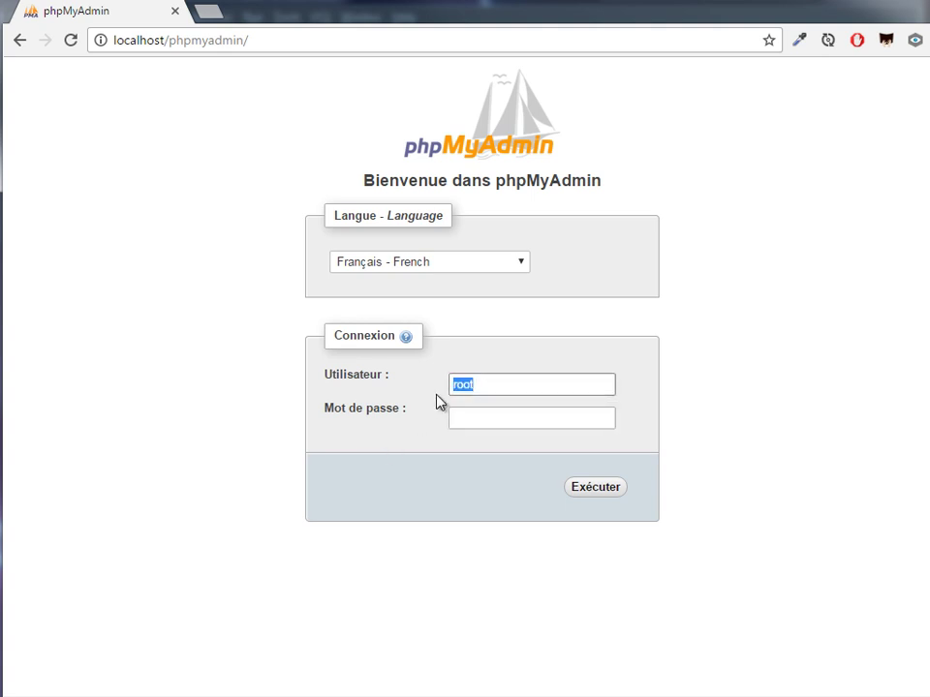
{"action": "left_click", "coordinate": [610, 491]}
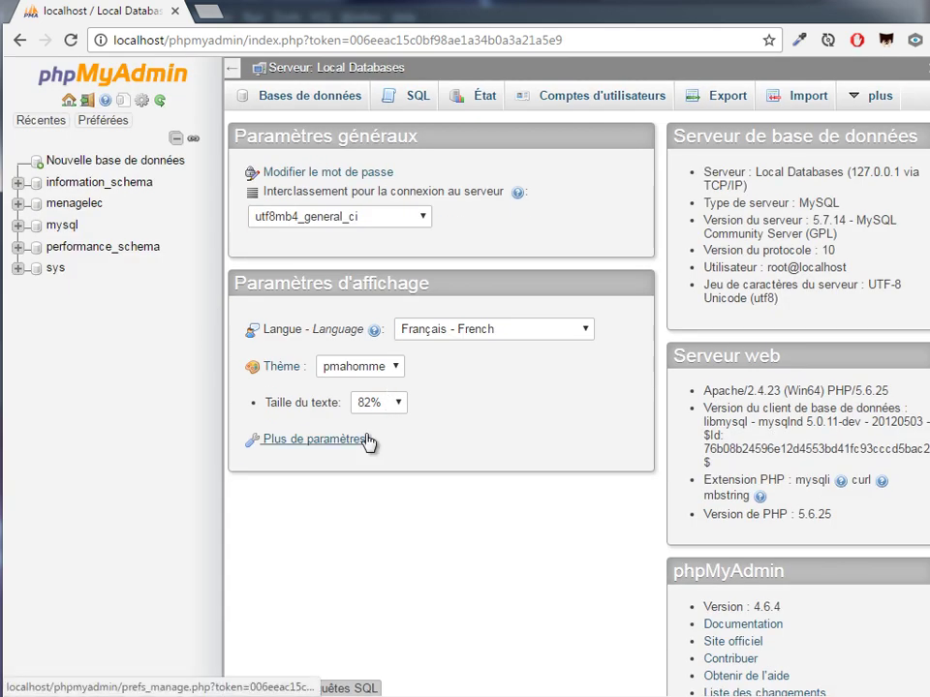
- Create a database named agenda with the utf8_general_ci collation
{"action": "left_click", "coordinate": [315, 96]}
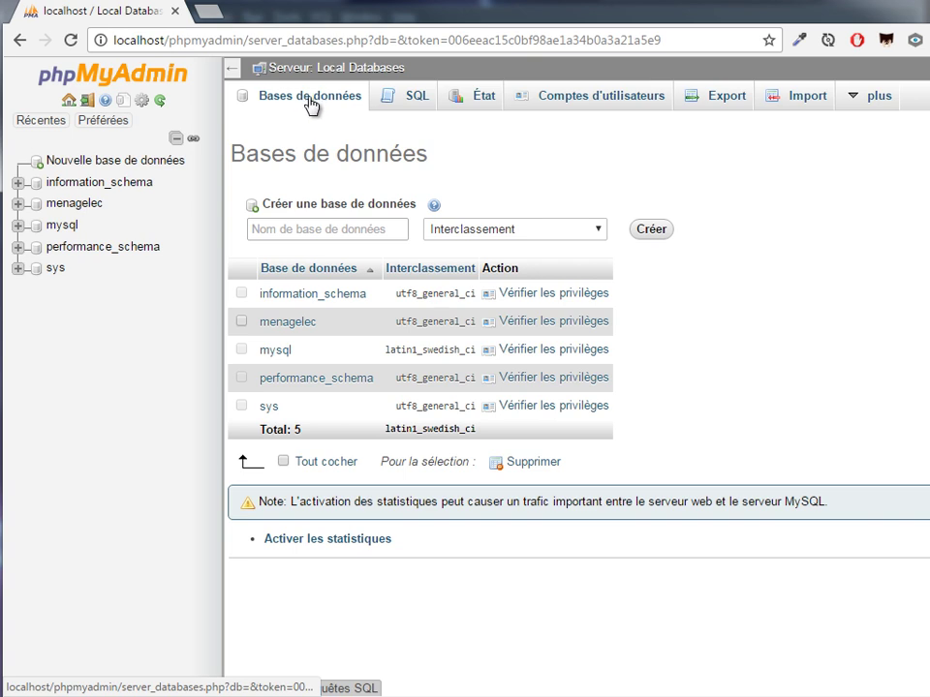
{"action": "left_click", "coordinate": [341, 228]}
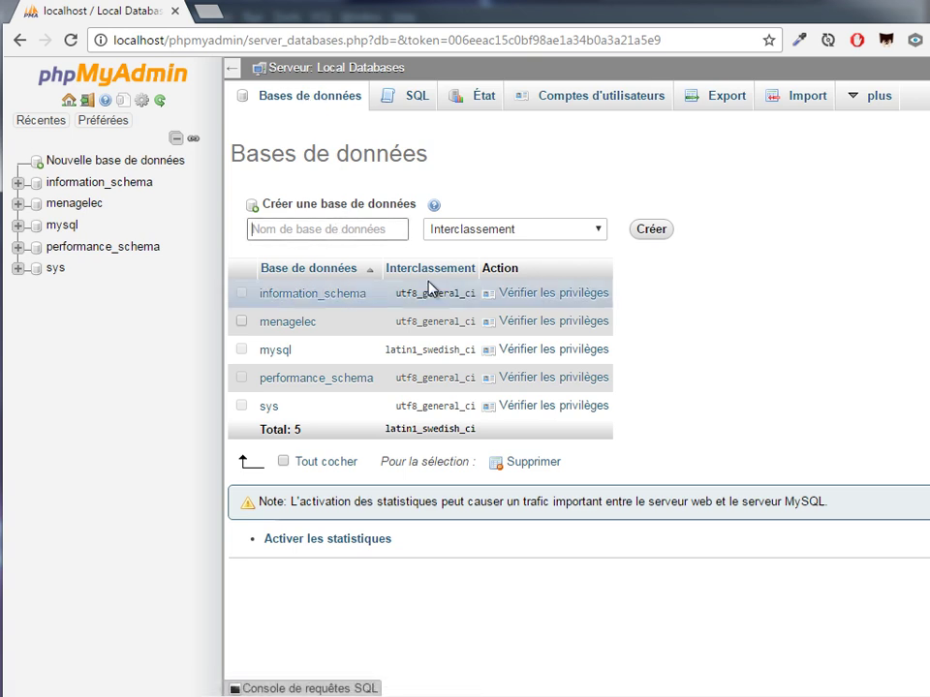
{"action": "type", "text": "agenda"}
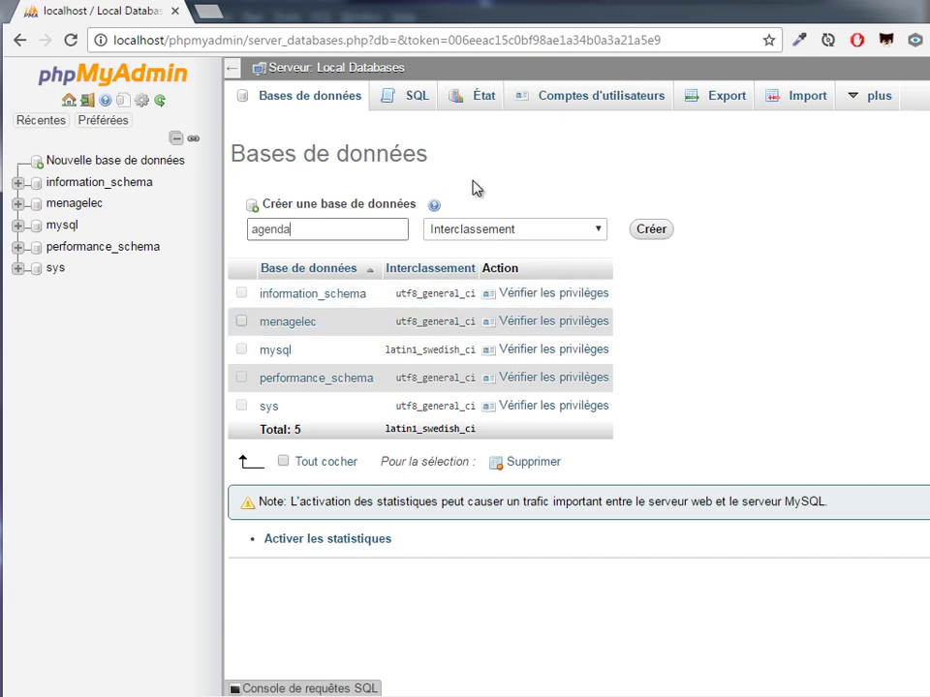
{"action": "left_click", "coordinate": [556, 231]}
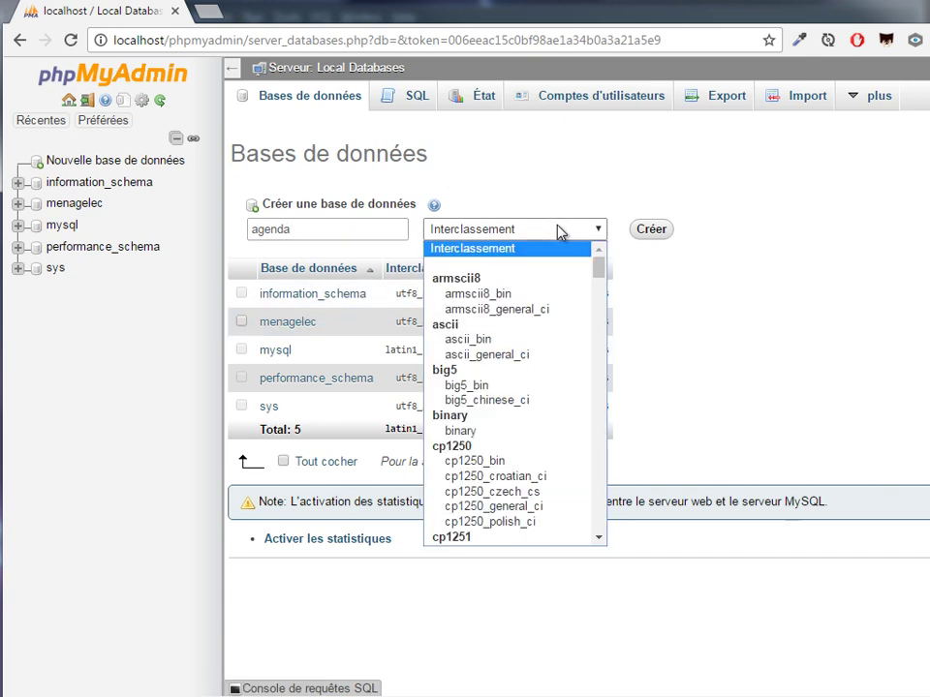
{"action": "scroll", "coordinate": [528, 339], "scroll_direction": "down", "scroll_amount": 20}
{"action": "scroll", "coordinate": [520, 344], "scroll_direction": "down", "scroll_amount": 20}
{"action": "scroll", "coordinate": [523, 346], "scroll_direction": "down", "scroll_amount": 15}
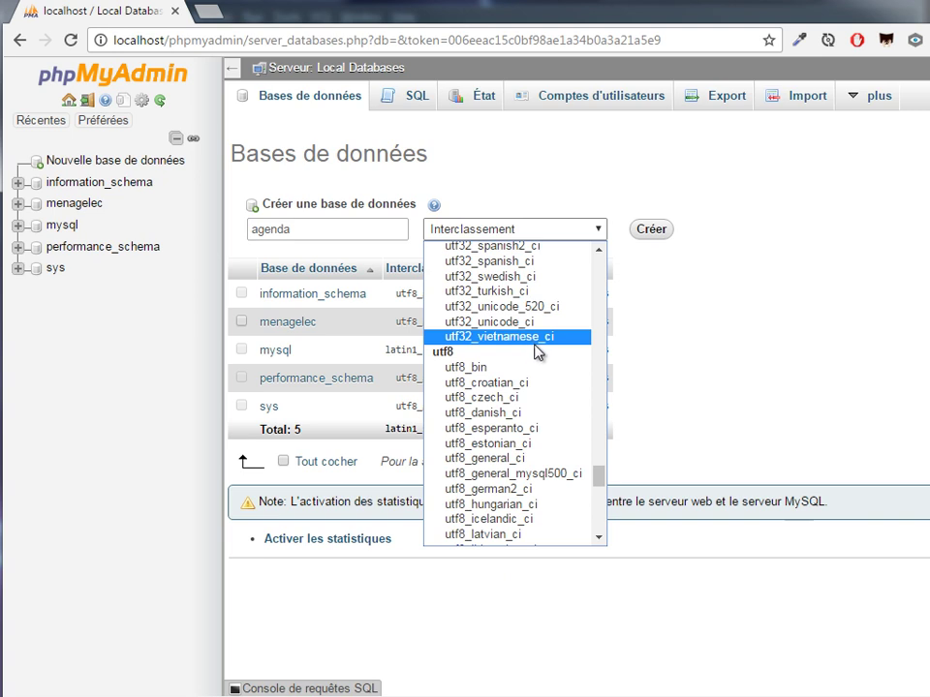
{"action": "left_click", "coordinate": [511, 467]}
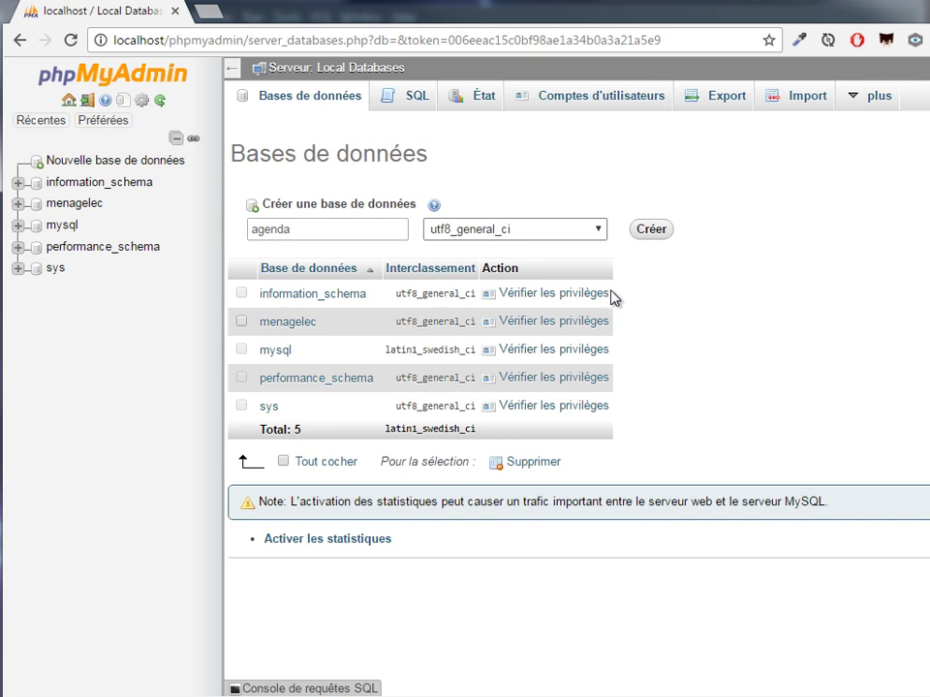
{"action": "left_click", "coordinate": [654, 231]}
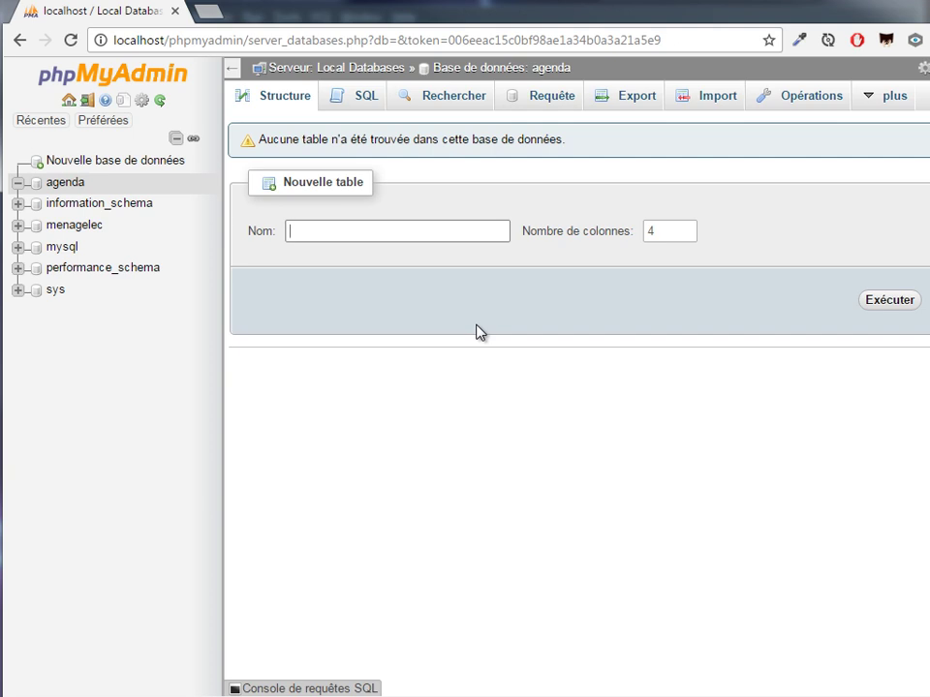
- Start a new table named contact with 5 columns in the agenda database
{"action": "type", "text": "contact"}
{"action": "left_click", "coordinate": [668, 231]}
{"action": "double_click", "coordinate": [666, 231]}
{"action": "type", "text": "5"}
{"action": "left_click", "coordinate": [872, 301]}
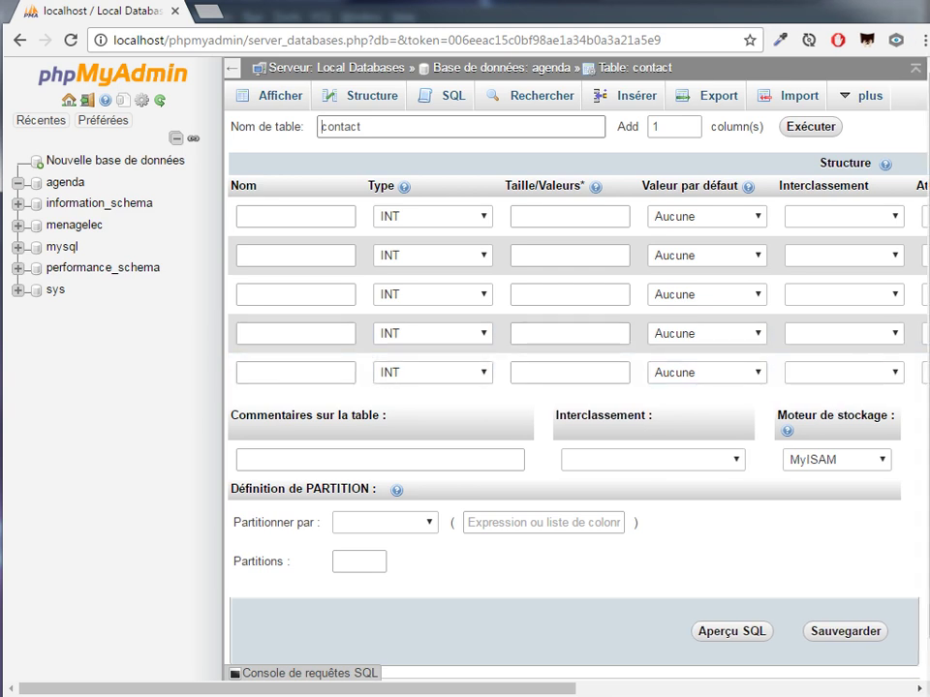
- Define the first column of the contact table as id, an auto-incremented PRIMARY key
{"action": "left_click", "coordinate": [323, 219]}
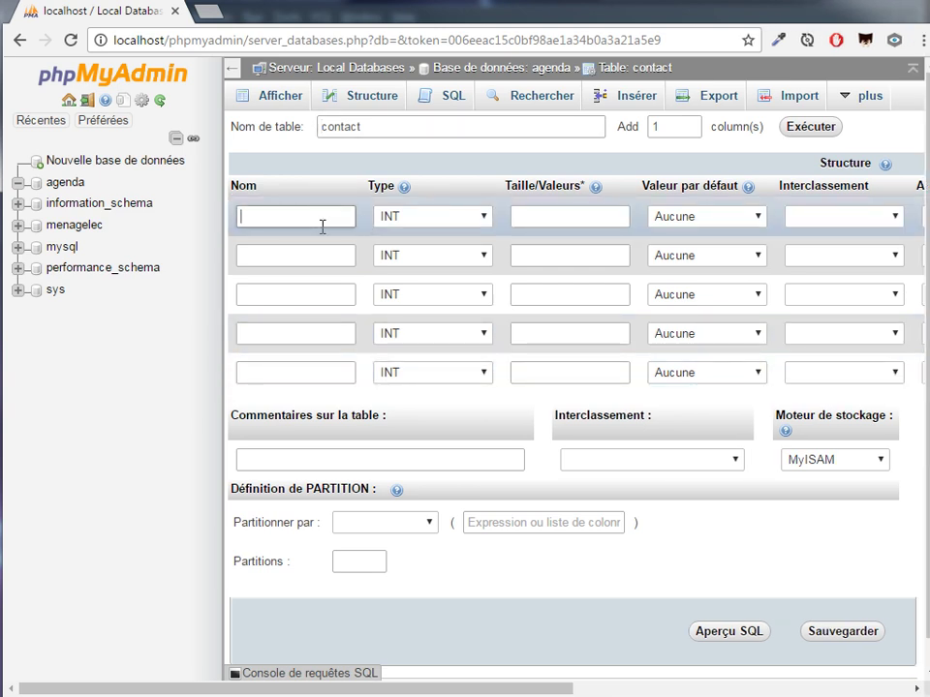
{"action": "type", "text": "id"}
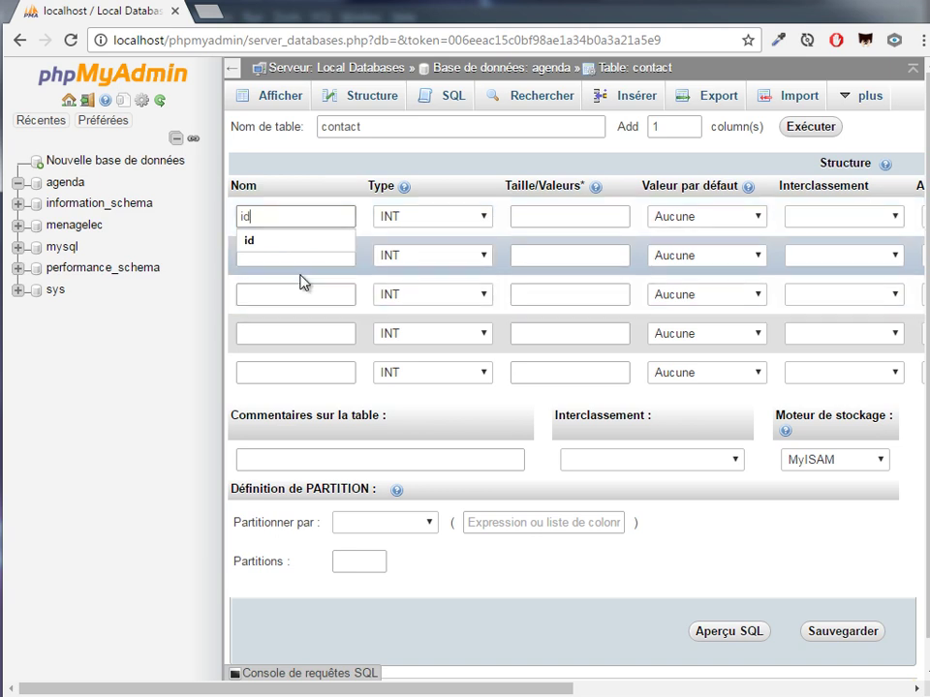
{"action": "left_click", "coordinate": [299, 253]}
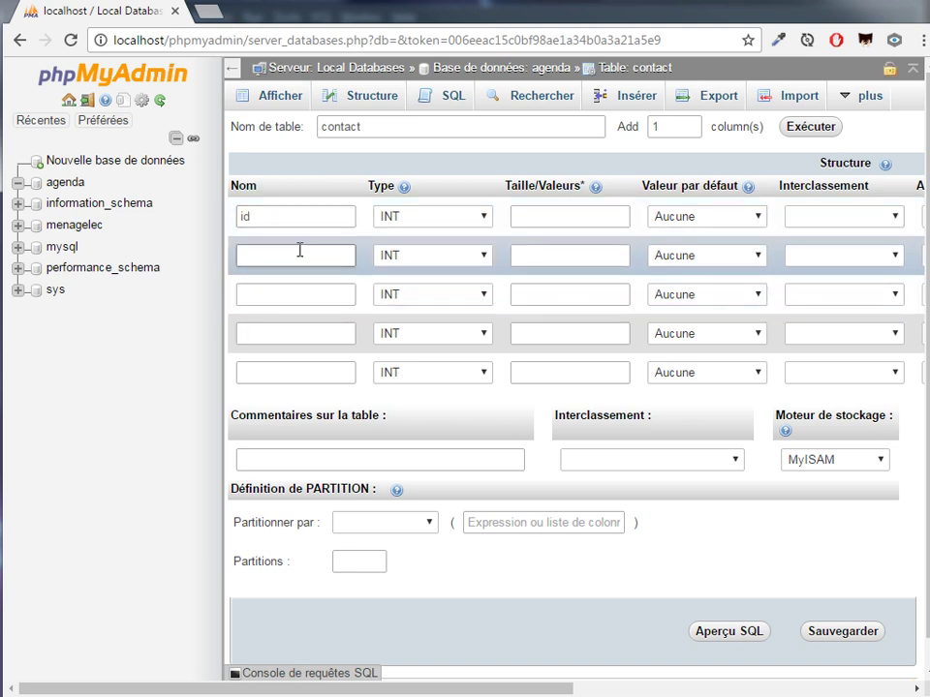
{"action": "left_click_drag", "start_coordinate": [529, 686], "coordinate": [785, 685]}
{"action": "left_click", "coordinate": [737, 215]}
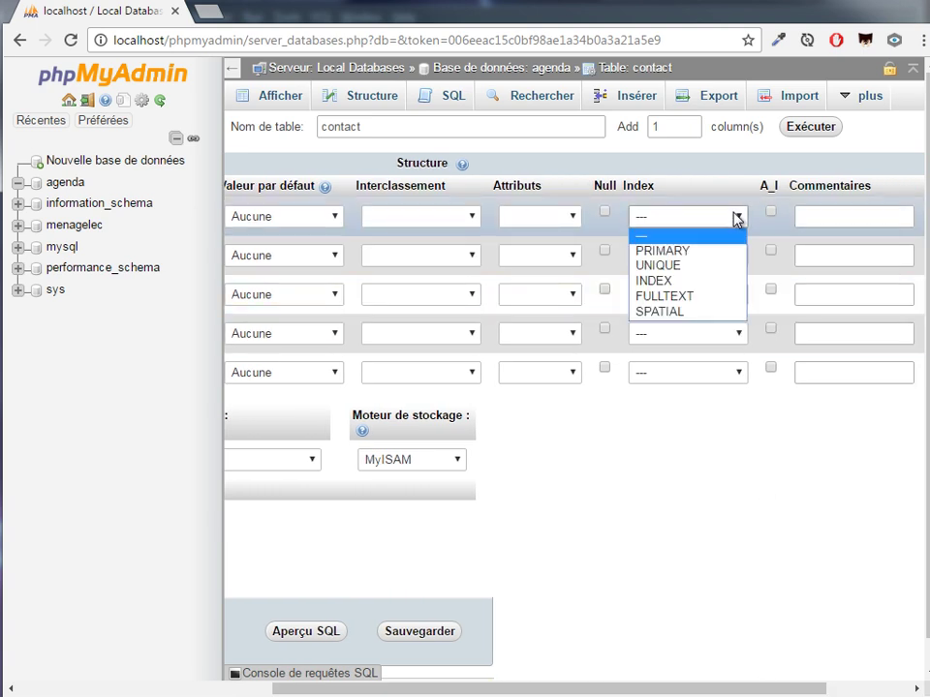
{"action": "left_click", "coordinate": [681, 251]}
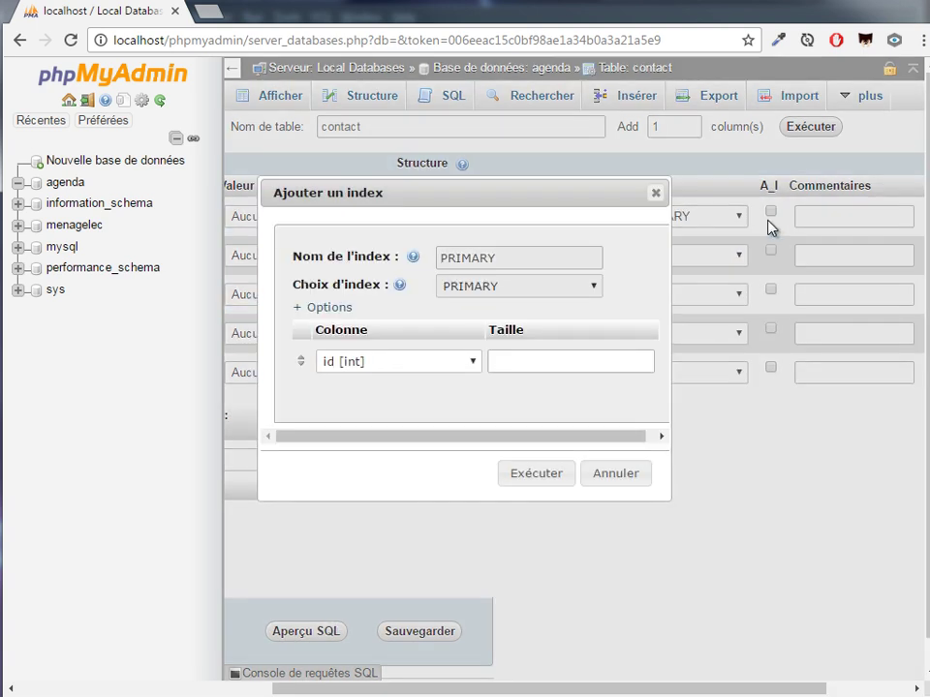
{"action": "left_click", "coordinate": [538, 473]}
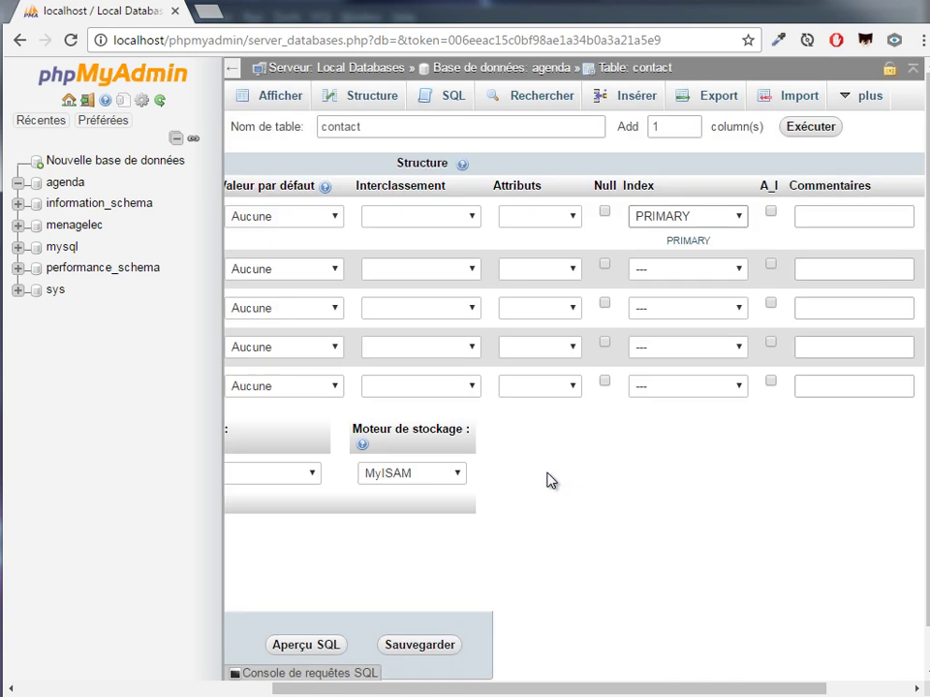
{"action": "left_click", "coordinate": [771, 212]}
- Collapse the navigation sidebar and define the second column as nom, type VARCHAR with length 50
{"action": "left_click_drag", "start_coordinate": [644, 690], "coordinate": [360, 690]}
{"action": "left_click", "coordinate": [232, 69]}
{"action": "left_click", "coordinate": [72, 270]}
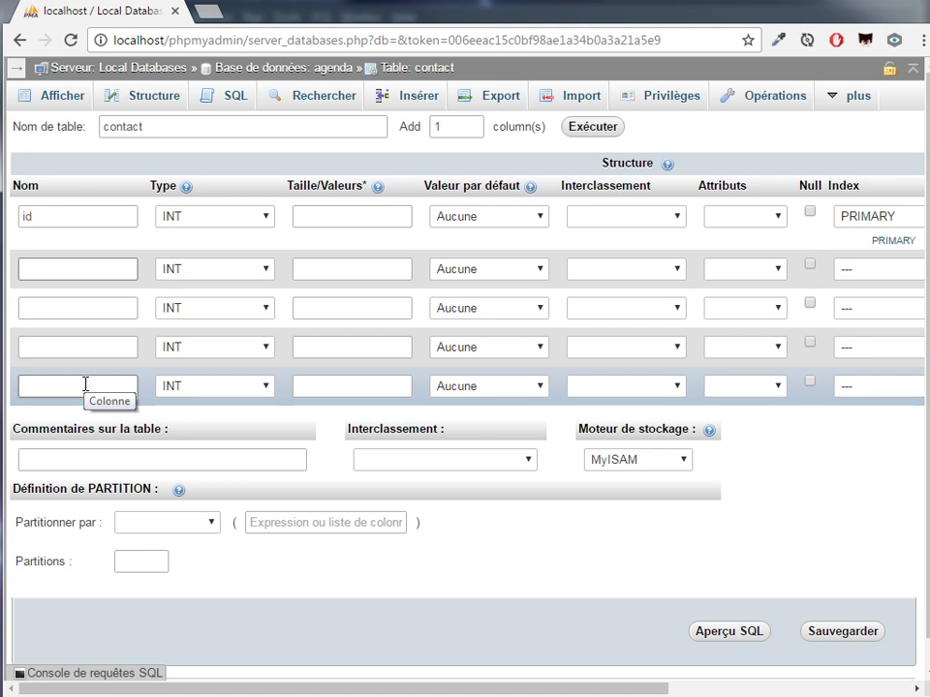
{"action": "type", "text": "nom"}
{"action": "left_click", "coordinate": [191, 270]}
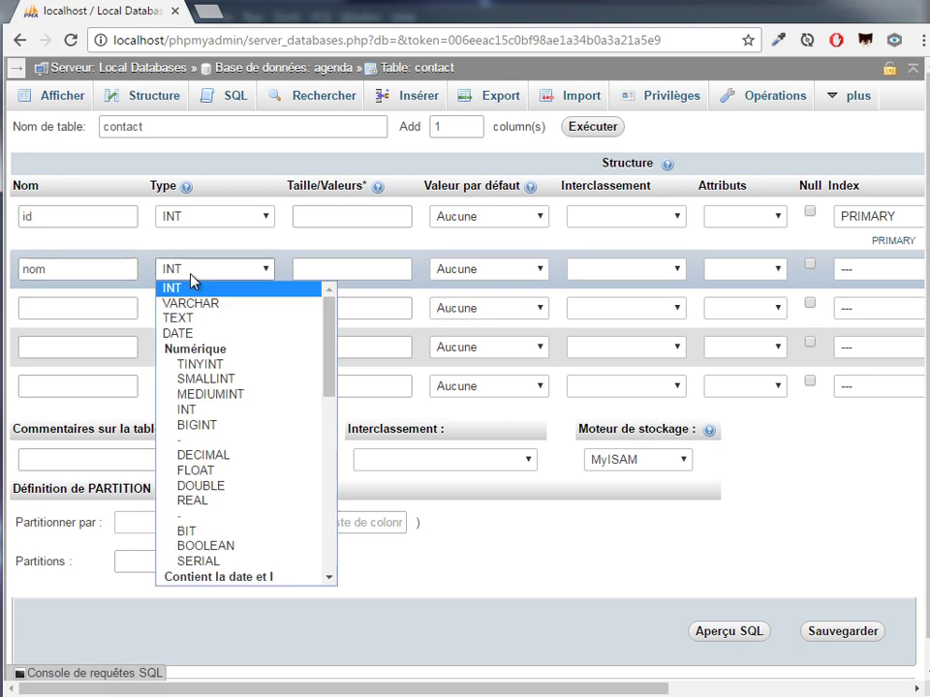
{"action": "left_click", "coordinate": [218, 304]}
{"action": "left_click", "coordinate": [354, 271]}
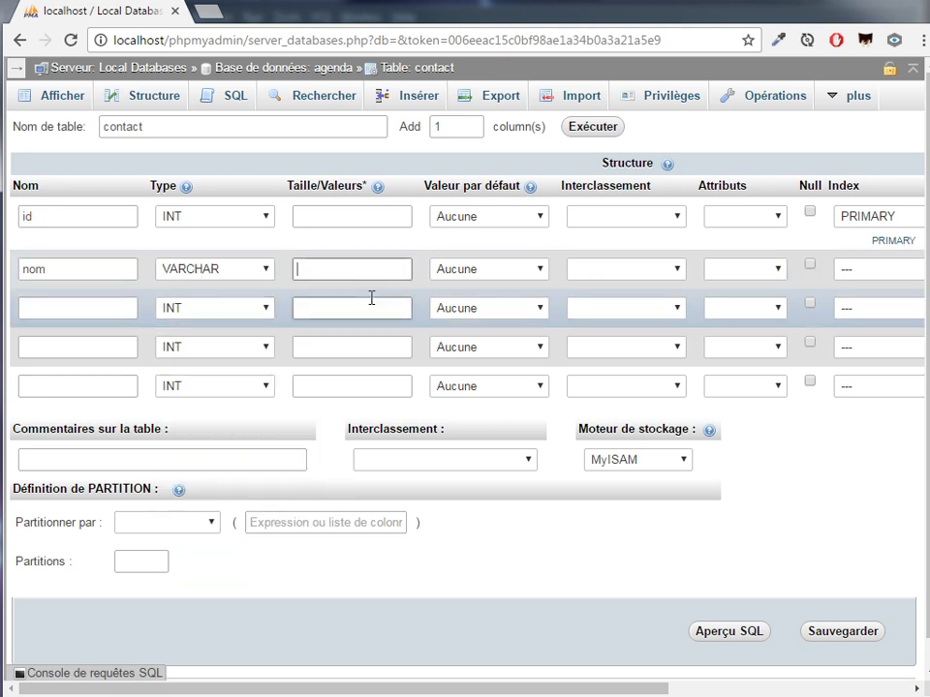
{"action": "type", "text": "50"}
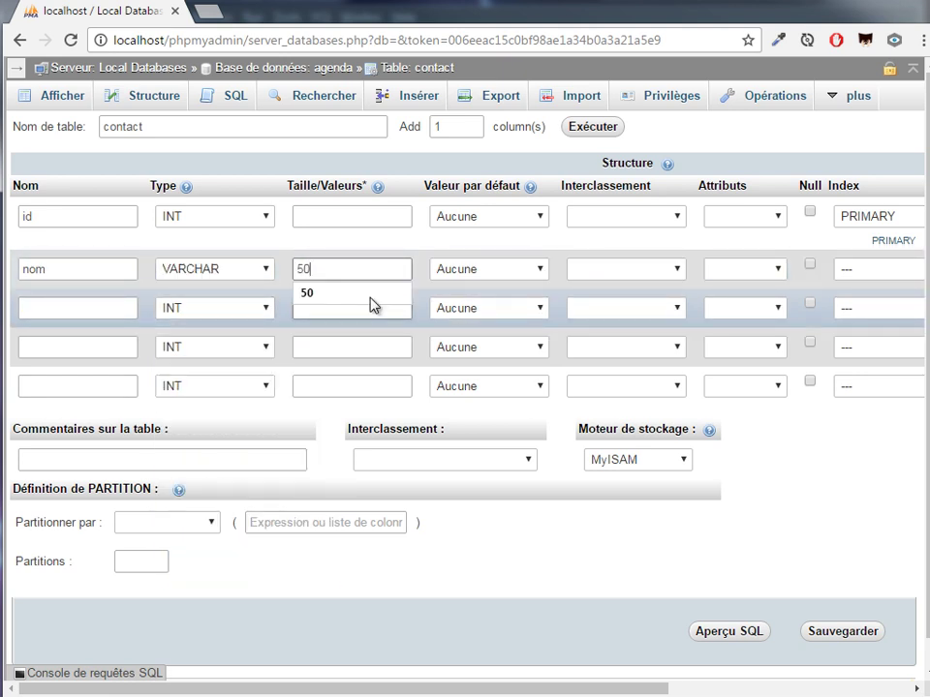
- Define the third column as prenom, type VARCHAR with length 50
{"action": "left_click", "coordinate": [96, 309]}
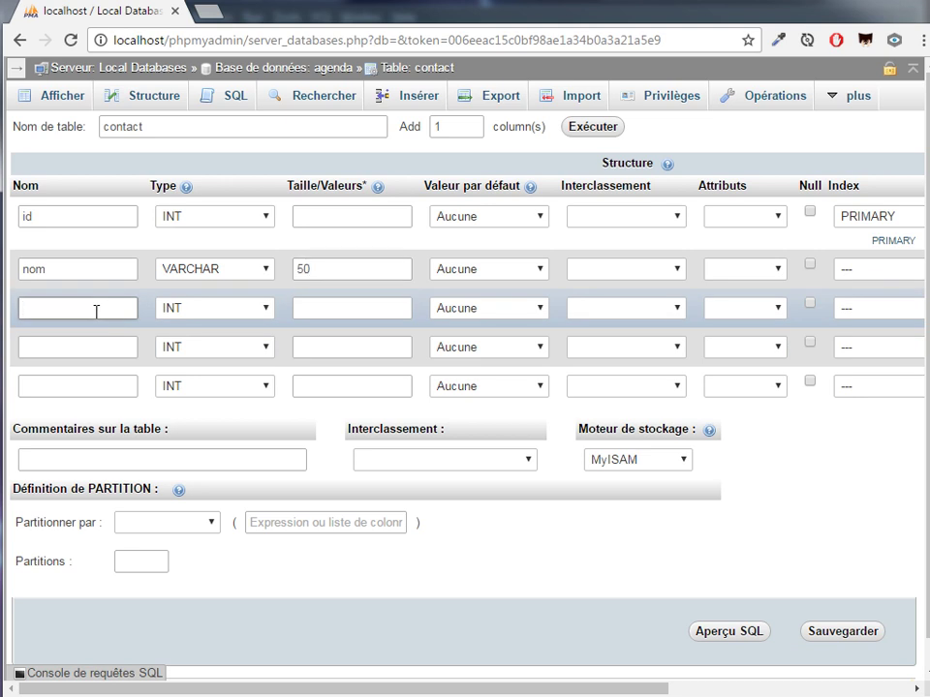
{"action": "type", "text": "prenom"}
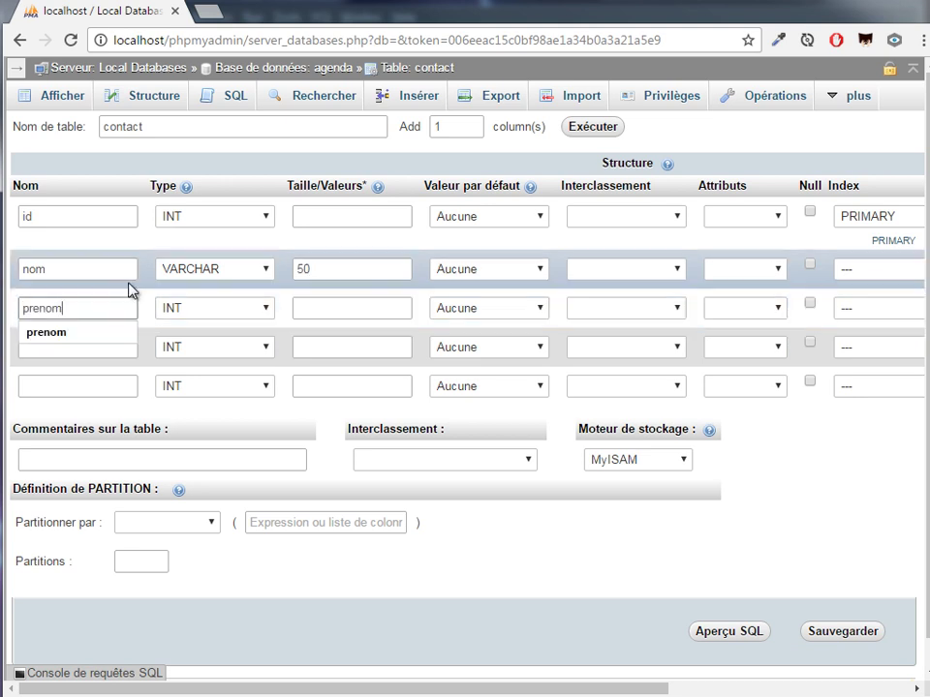
{"action": "left_click", "coordinate": [184, 310]}
{"action": "left_click", "coordinate": [184, 342]}
{"action": "left_click", "coordinate": [339, 307]}
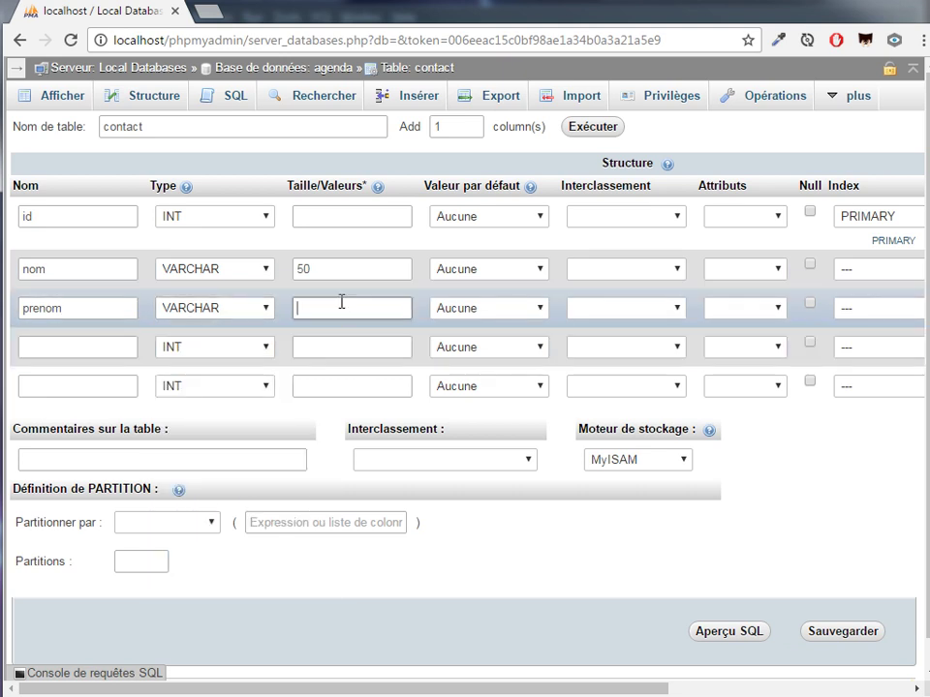
{"action": "type", "text": "50"}
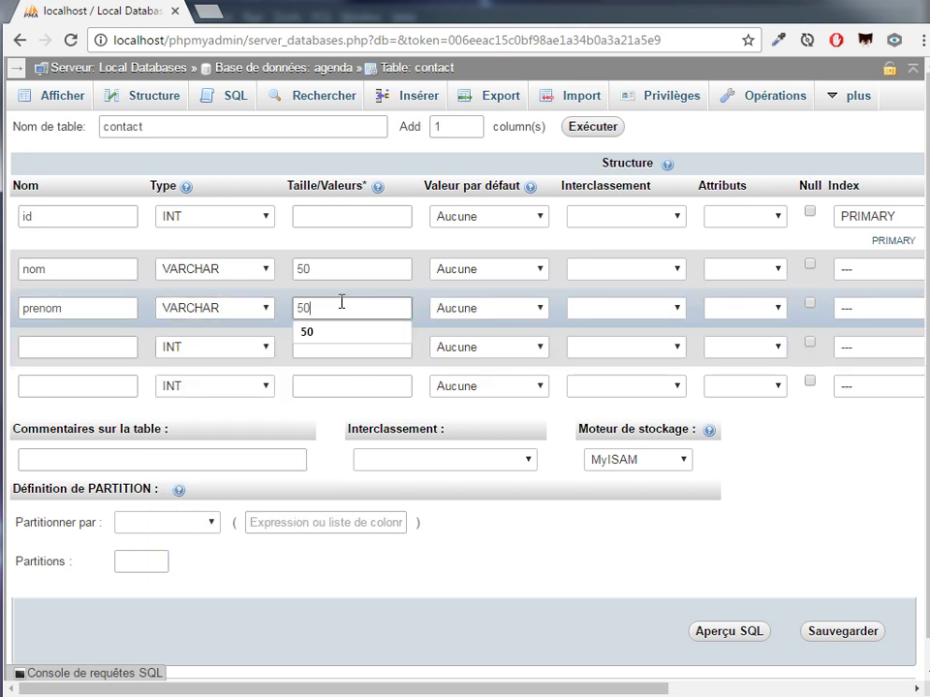
- Define the fourth column as tel, type CHAR with length 10
{"action": "left_click", "coordinate": [93, 348]}
{"action": "type", "text": "tel"}
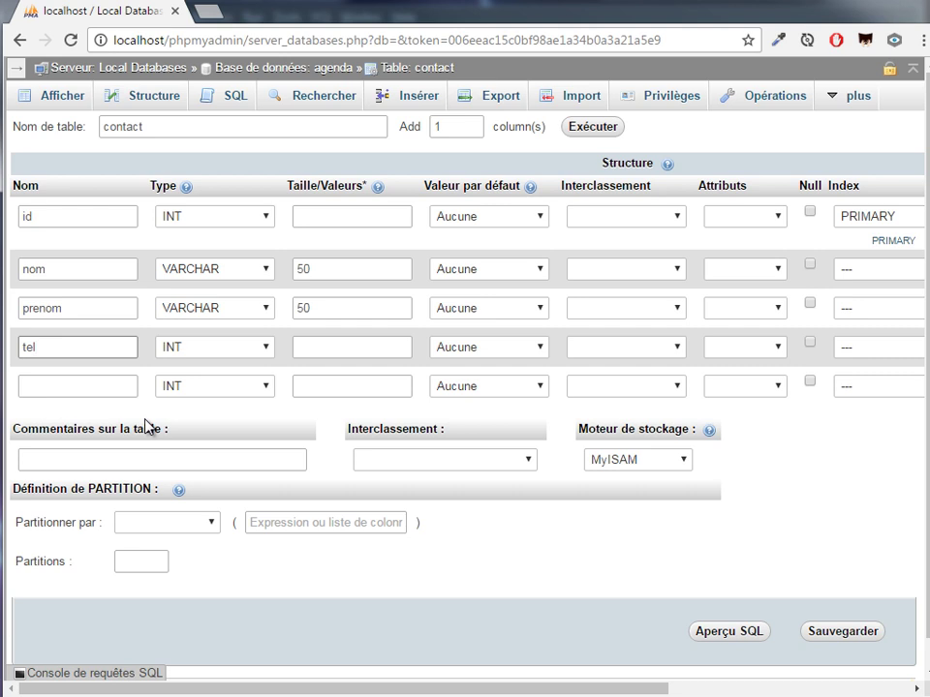
{"action": "left_click", "coordinate": [228, 350]}
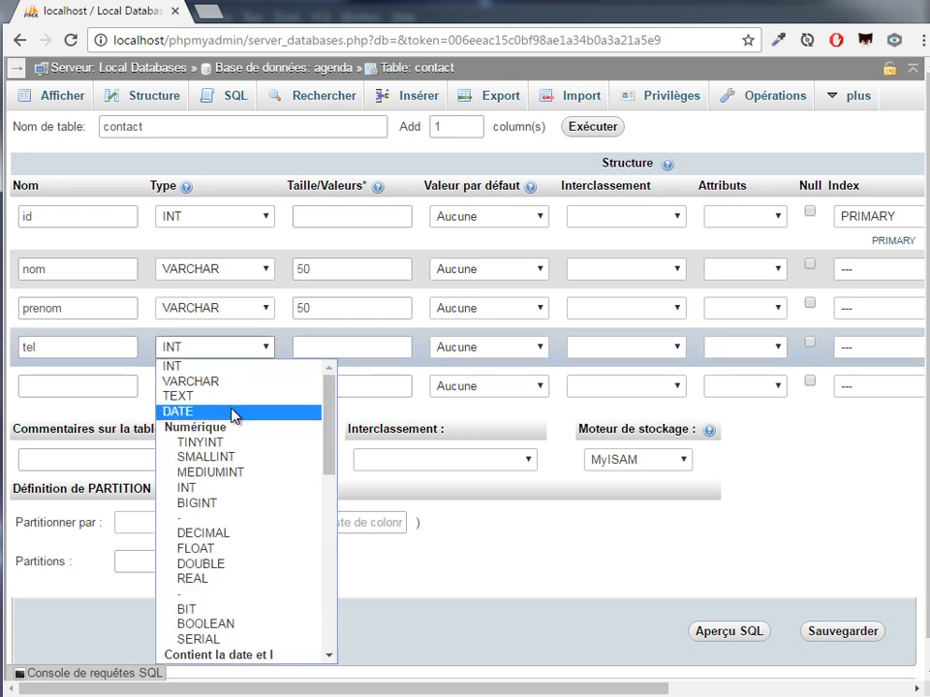
{"action": "left_click_drag", "start_coordinate": [332, 426], "coordinate": [332, 522]}
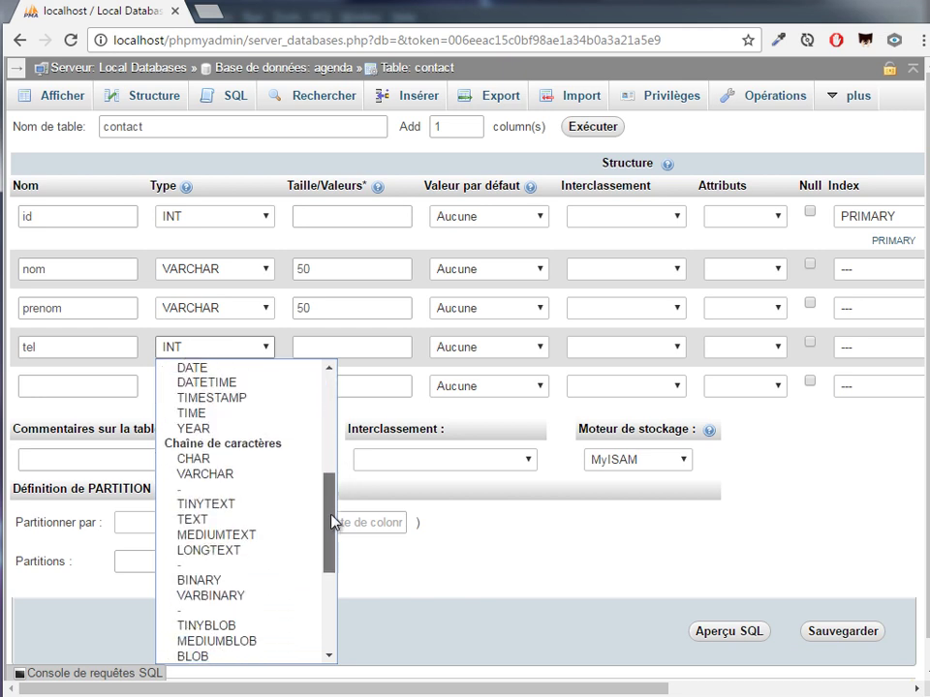
{"action": "left_click", "coordinate": [200, 459]}
{"action": "left_click", "coordinate": [330, 348]}
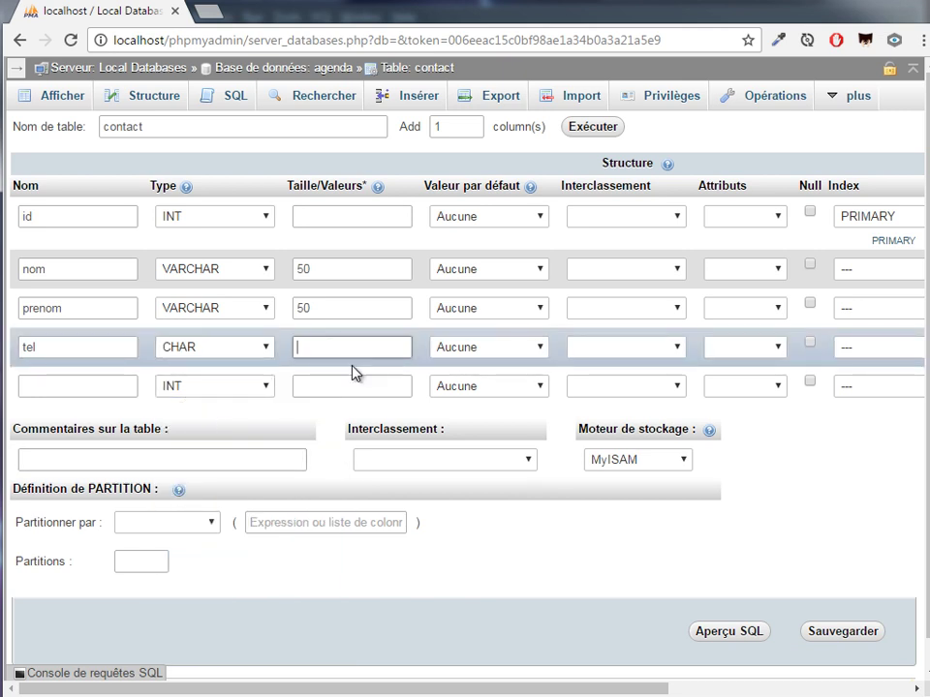
{"action": "type", "text": "10"}
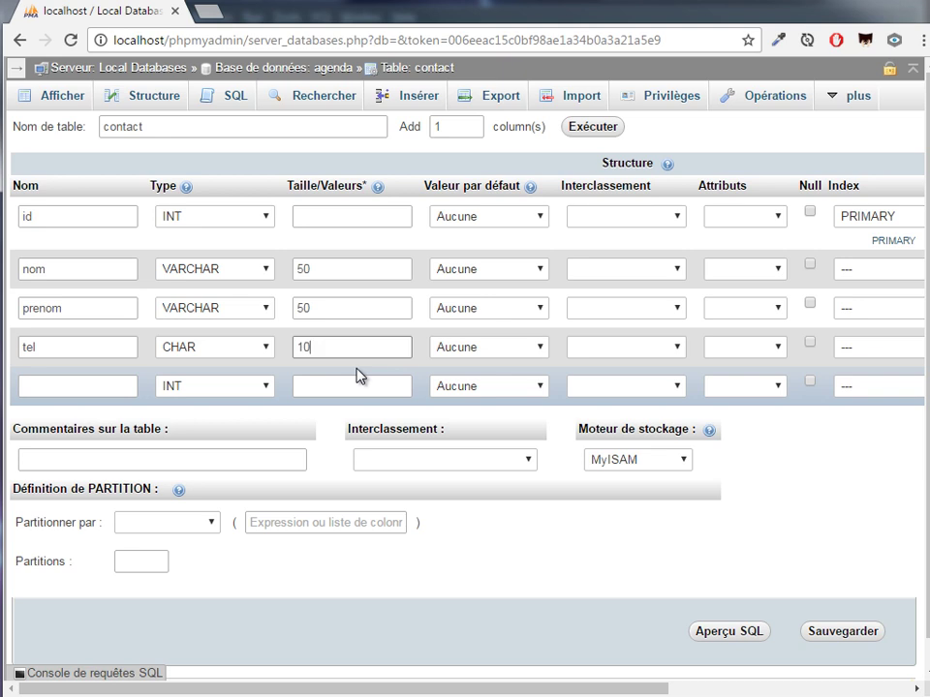
- Define the fifth column as mel, type VARCHAR with length 50
{"action": "left_click", "coordinate": [100, 387]}
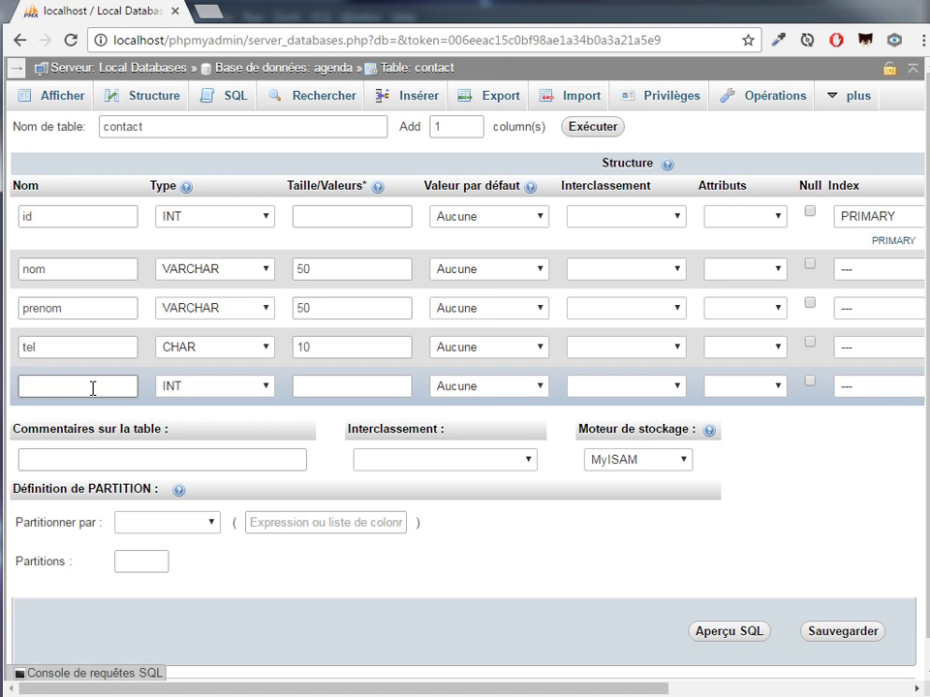
{"action": "type", "text": "mel"}
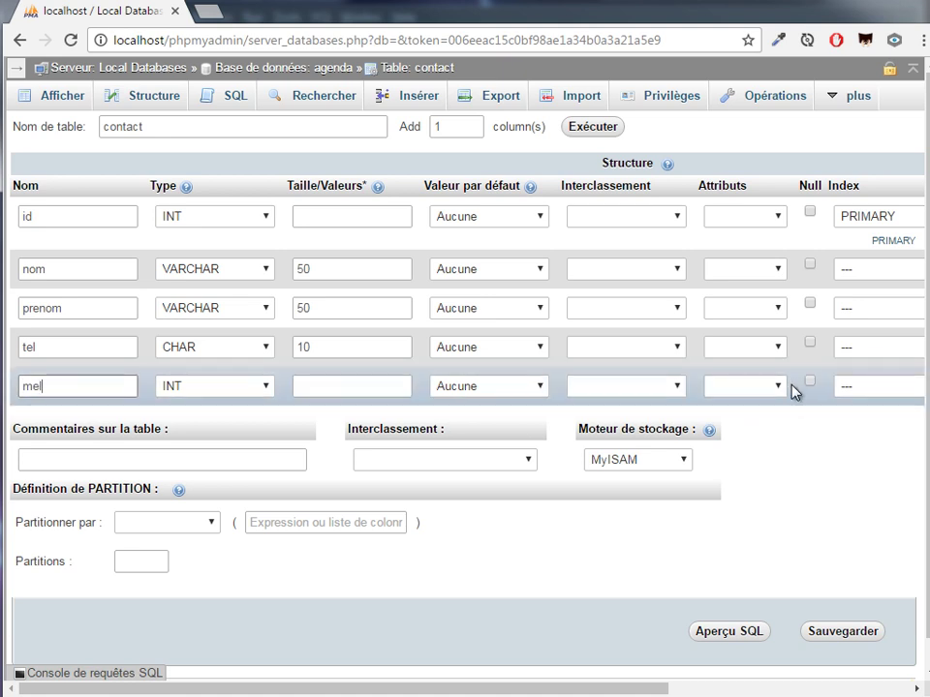
{"action": "left_click", "coordinate": [332, 387]}
{"action": "left_click", "coordinate": [249, 393]}
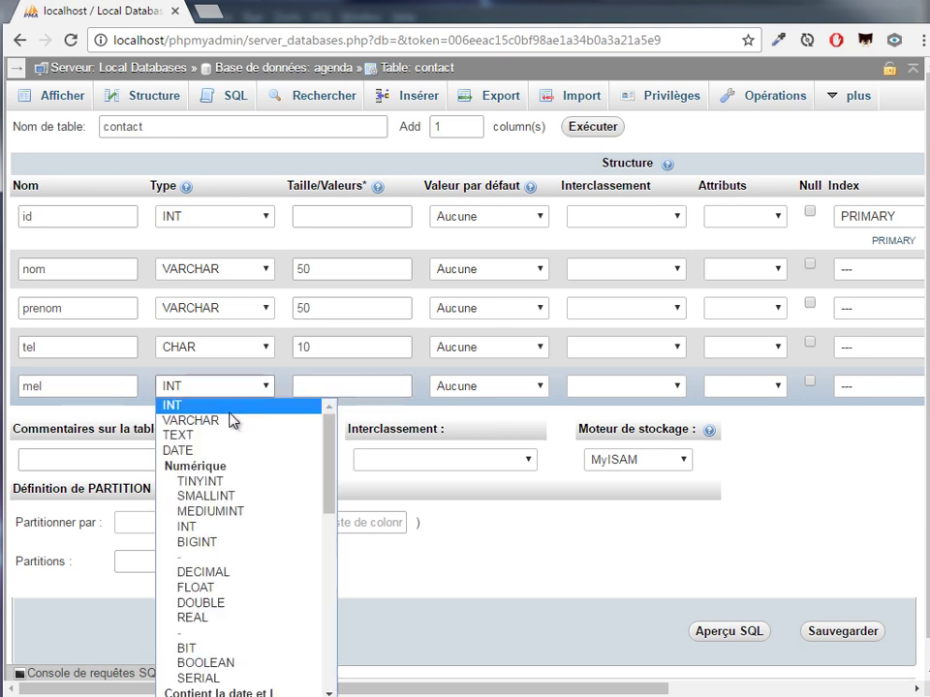
{"action": "left_click", "coordinate": [235, 419]}
{"action": "left_click", "coordinate": [336, 384]}
{"action": "type", "text": "50"}
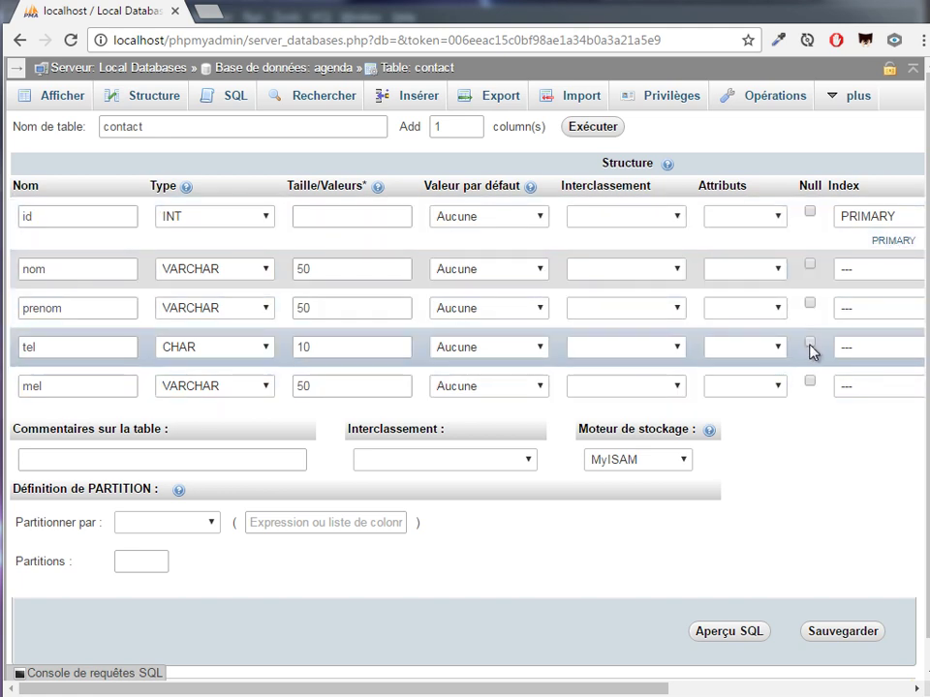
- Allow NULL values for the prenom, tel and mel columns
{"action": "left_click", "coordinate": [809, 306]}
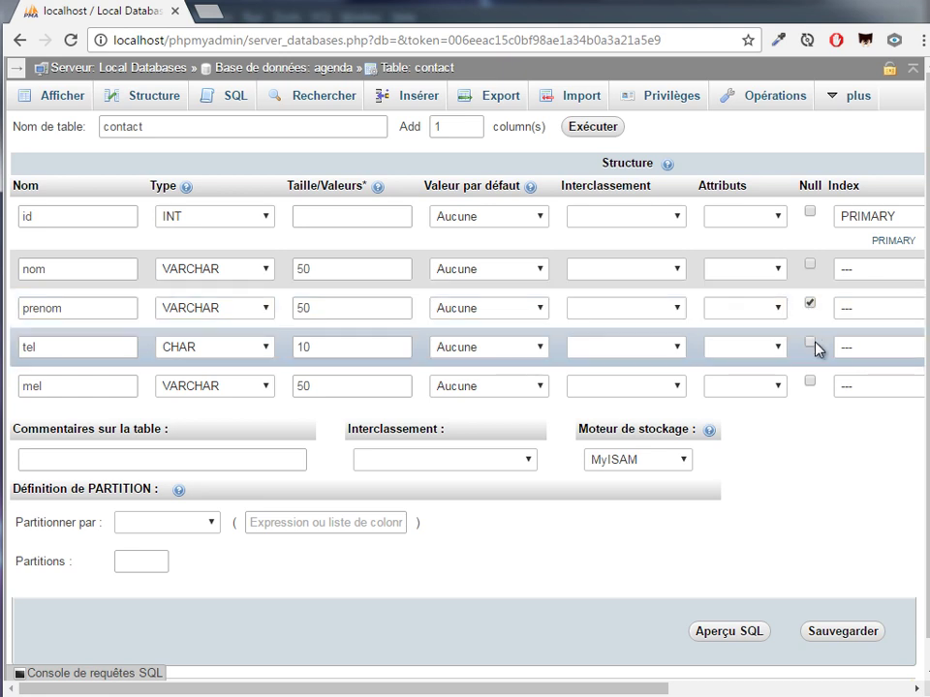
{"action": "left_click", "coordinate": [810, 344]}
{"action": "left_click", "coordinate": [810, 382]}
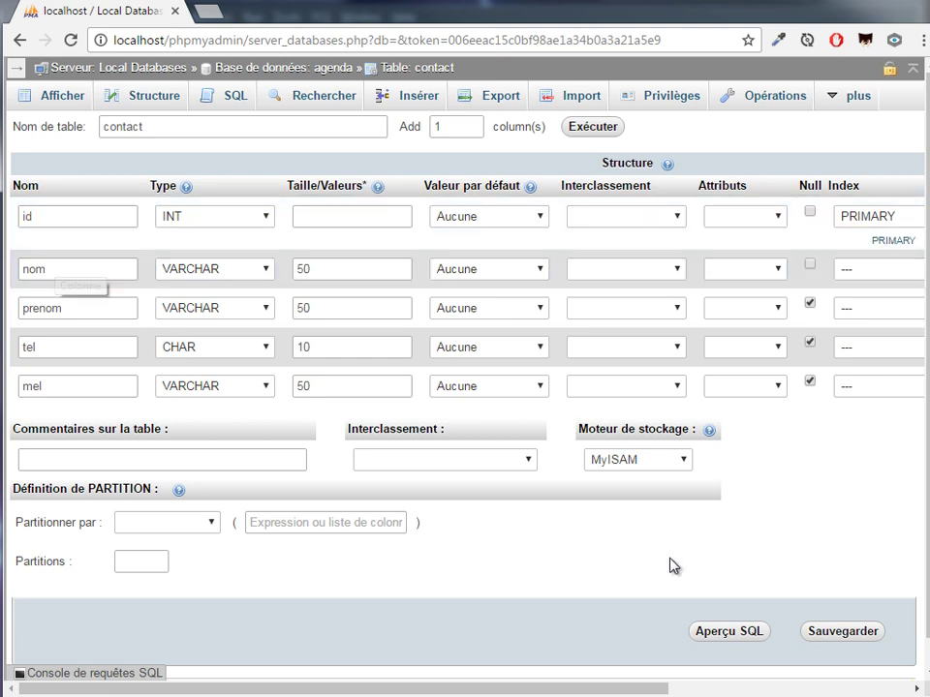
- Set the table's storage engine to InnoDB and save the contact table
{"action": "left_click", "coordinate": [681, 469]}
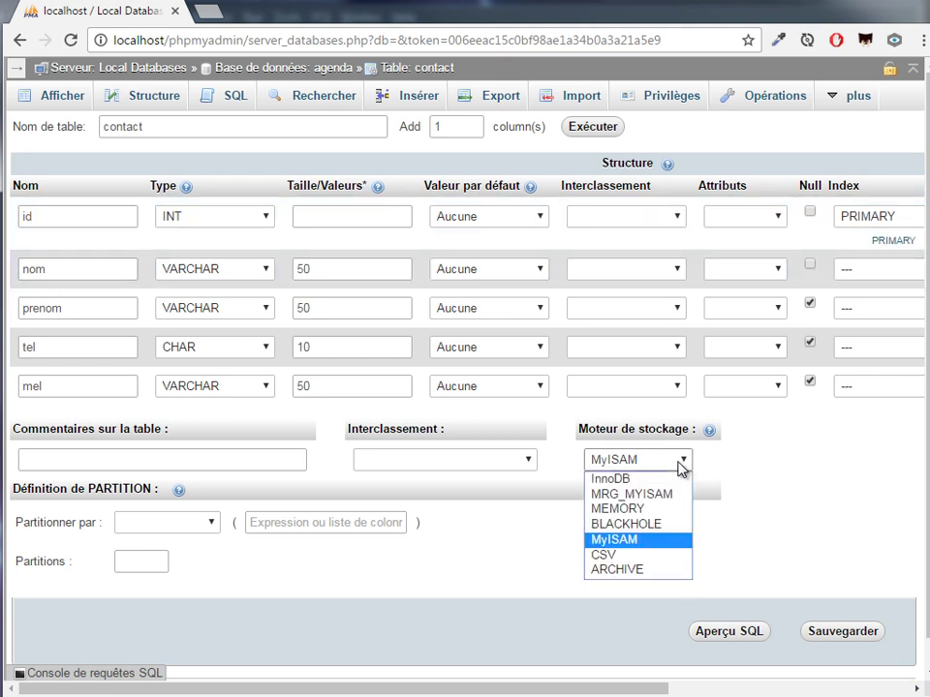
{"action": "left_click", "coordinate": [647, 480]}
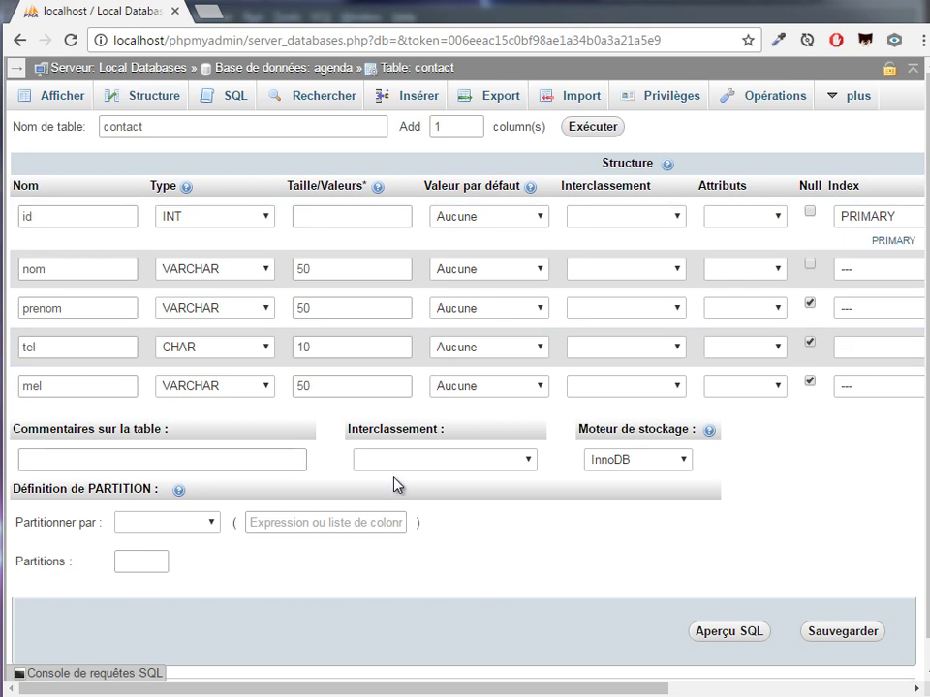
{"action": "left_click", "coordinate": [854, 634]}
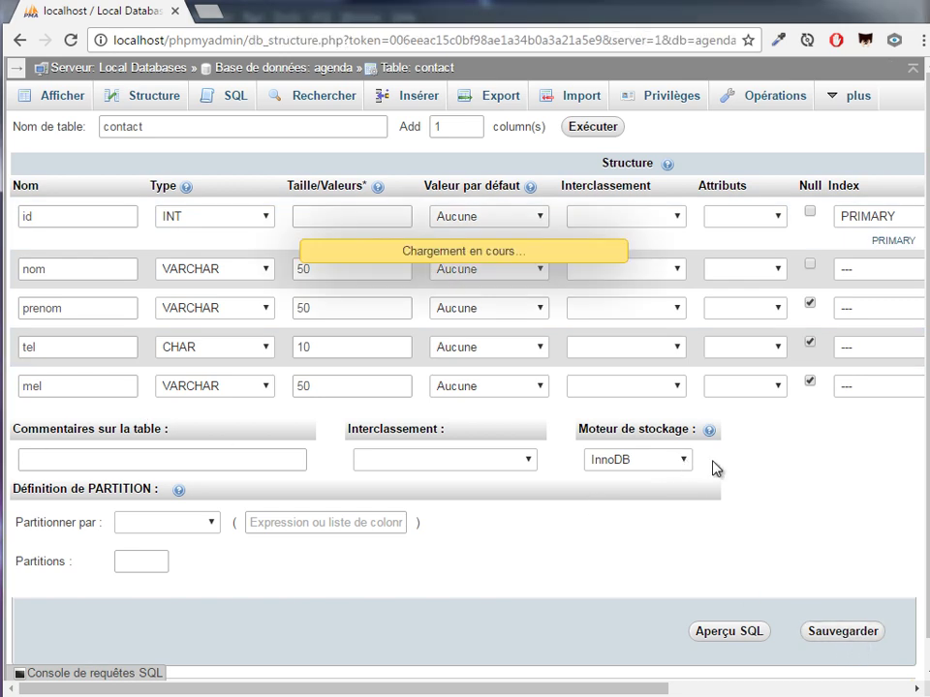
- Open the contact table to review its column structure and browse its rows
{"action": "left_click", "coordinate": [245, 166]}
{"action": "left_click", "coordinate": [155, 100]}
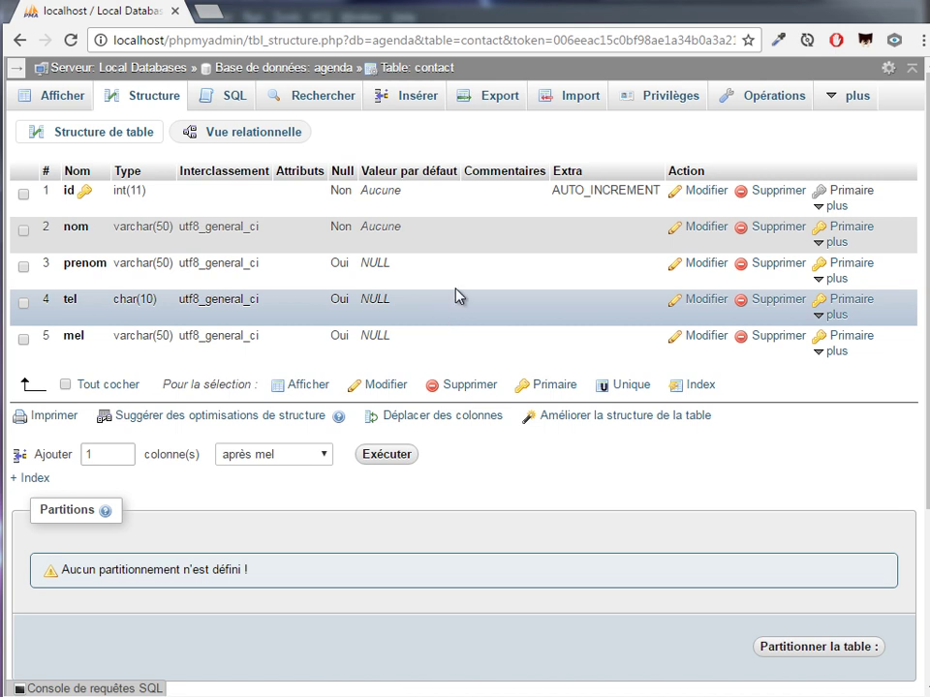
{"action": "left_click", "coordinate": [70, 97]}
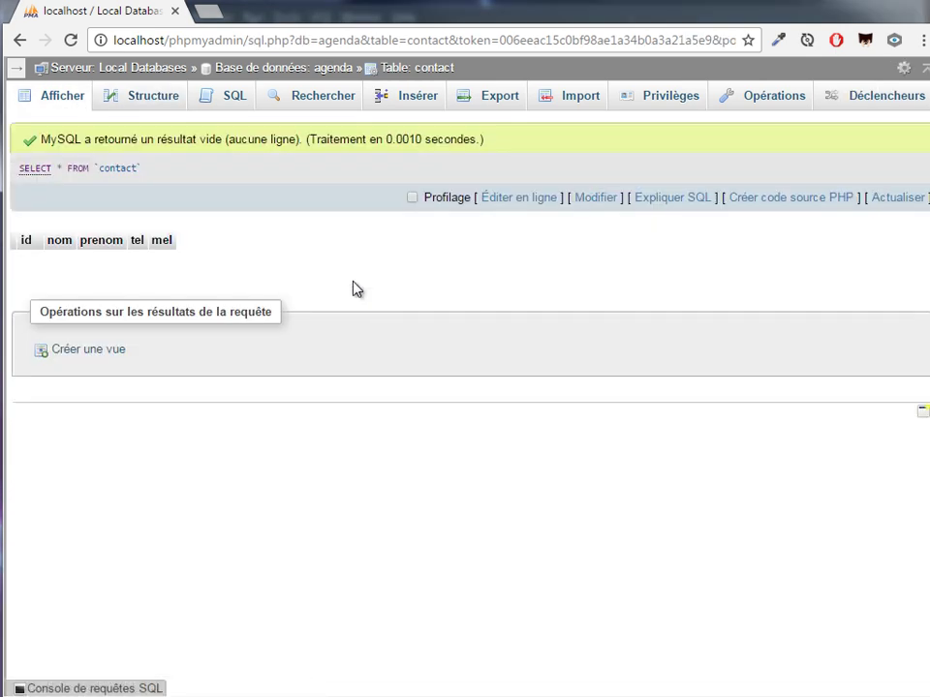
{"action": "left_click_drag", "start_coordinate": [114, 139], "coordinate": [256, 145]}
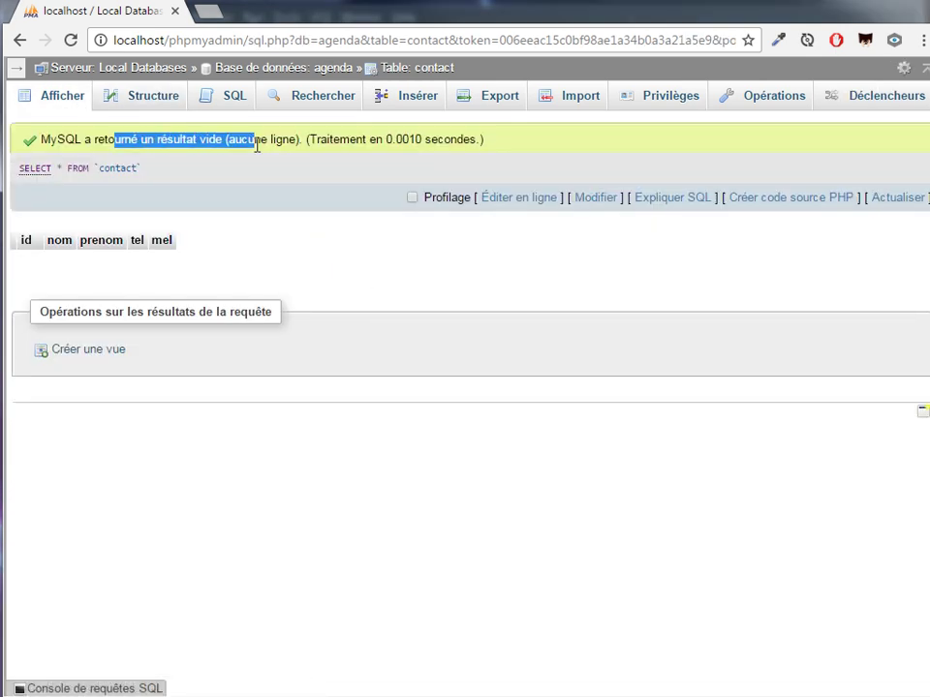